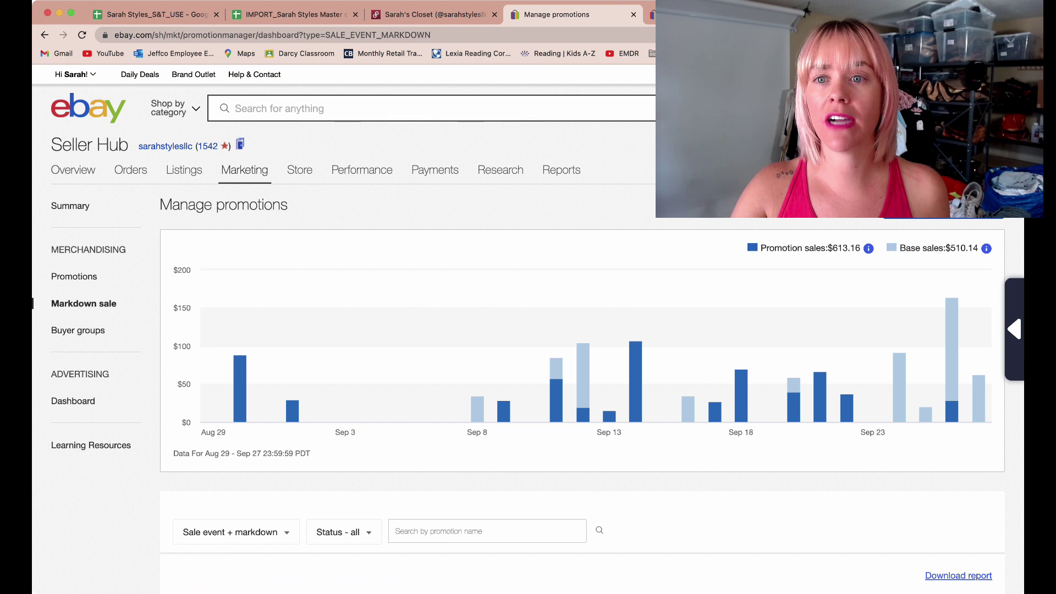
Start creating a new Shipping discount promotion
{"action": "mouse_move", "coordinate": [262, 175]}
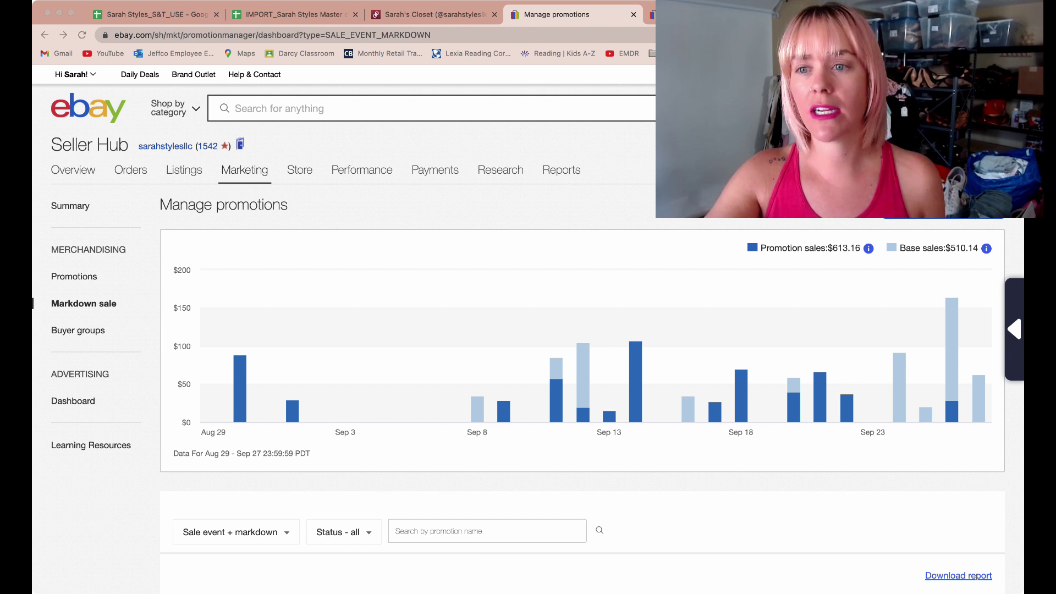
{"action": "key", "text": "super+Tab"}
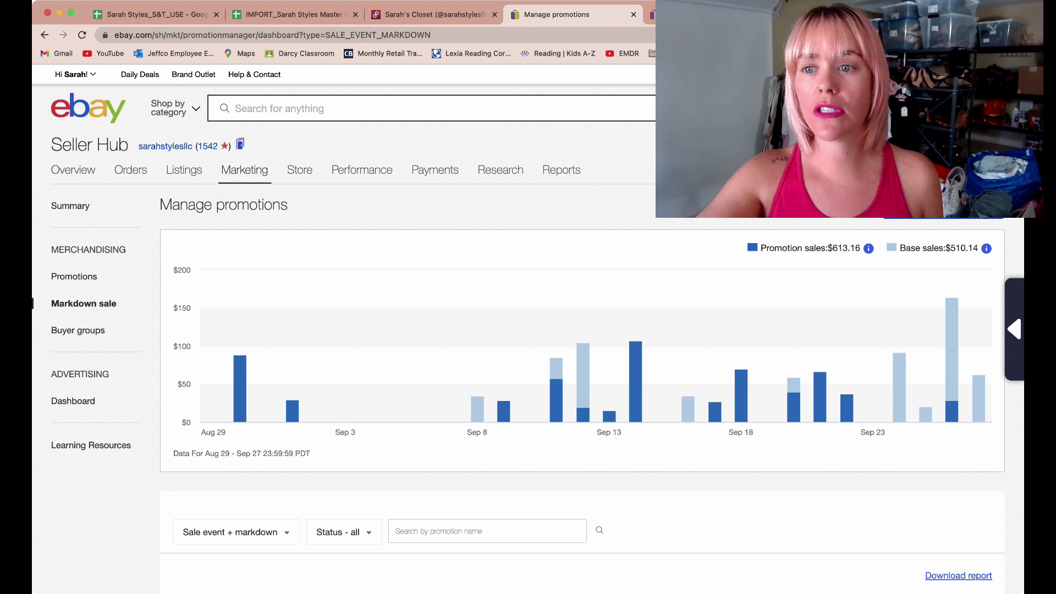
{"action": "left_click", "coordinate": [943, 208]}
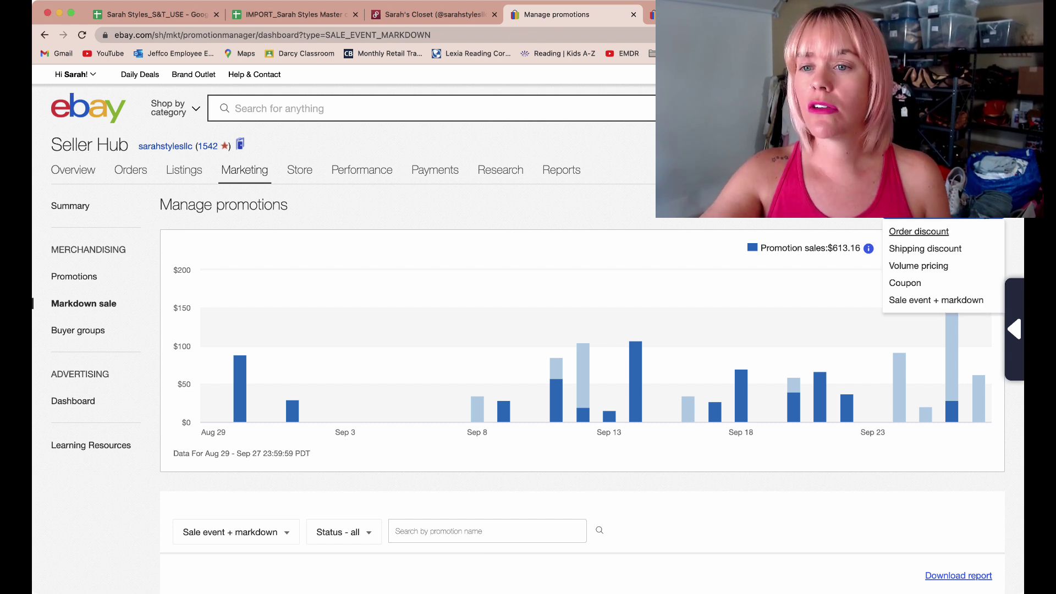
{"action": "left_click", "coordinate": [952, 255]}
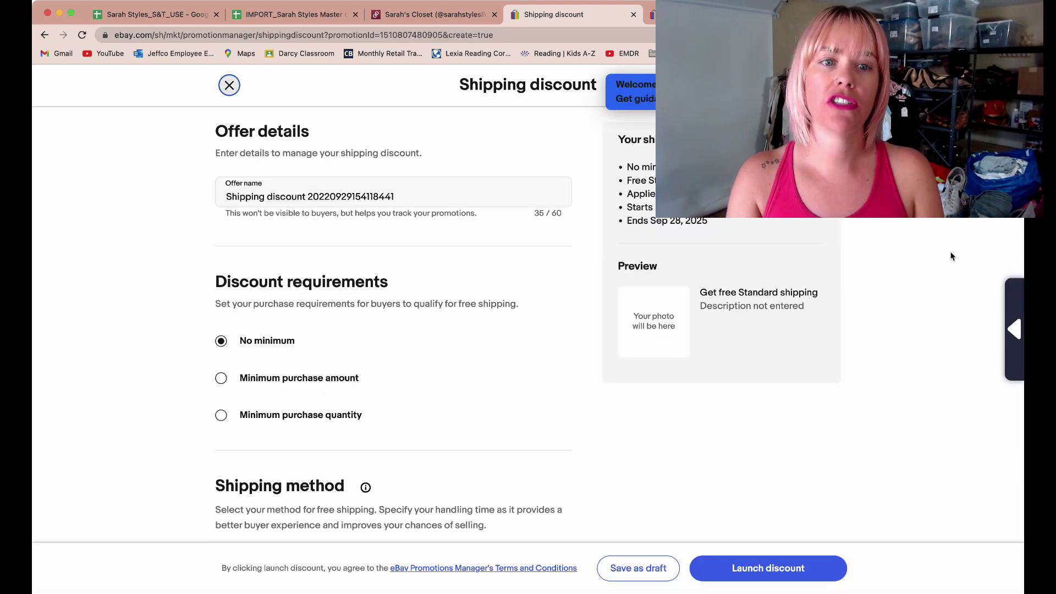
Replace the default offer name with 'Youtub Test'
{"action": "double_click", "coordinate": [435, 198]}
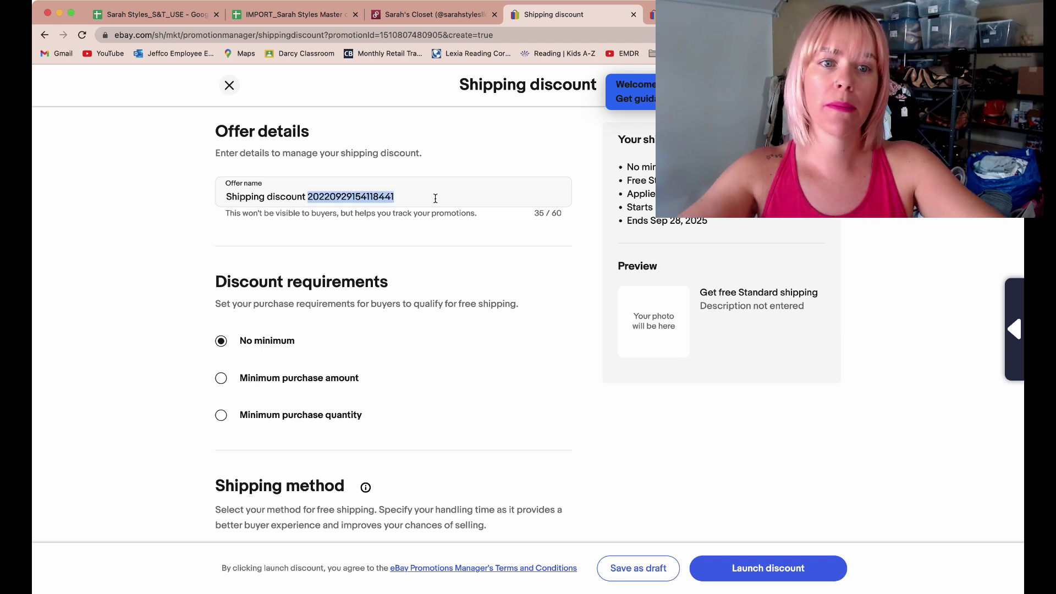
{"action": "triple_click", "coordinate": [436, 198]}
{"action": "type", "text": "Youtube"}
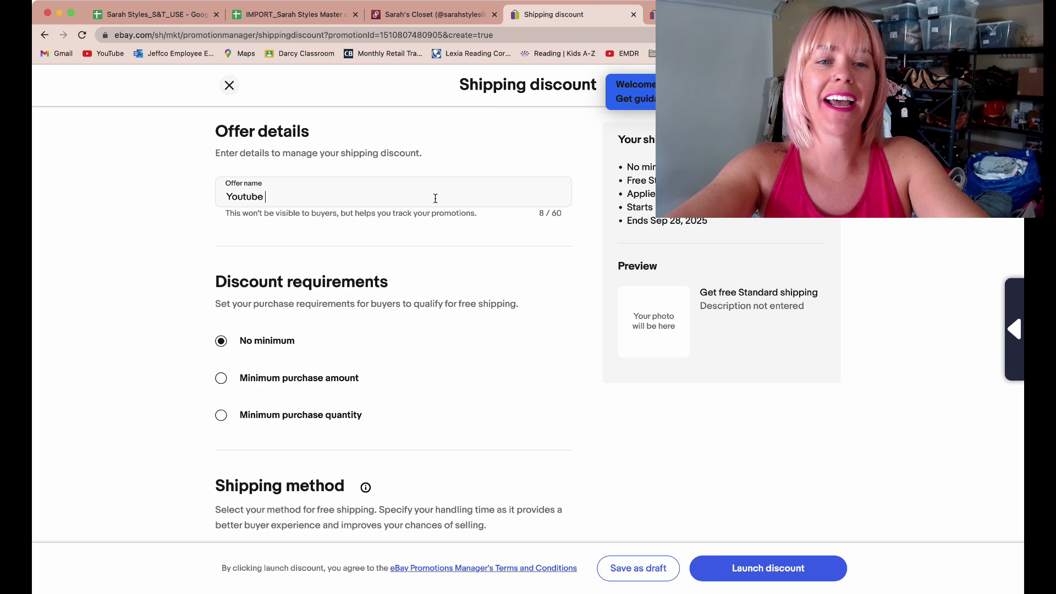
{"action": "key", "text": "BackSpace"}
{"action": "type", "text": "ees"}
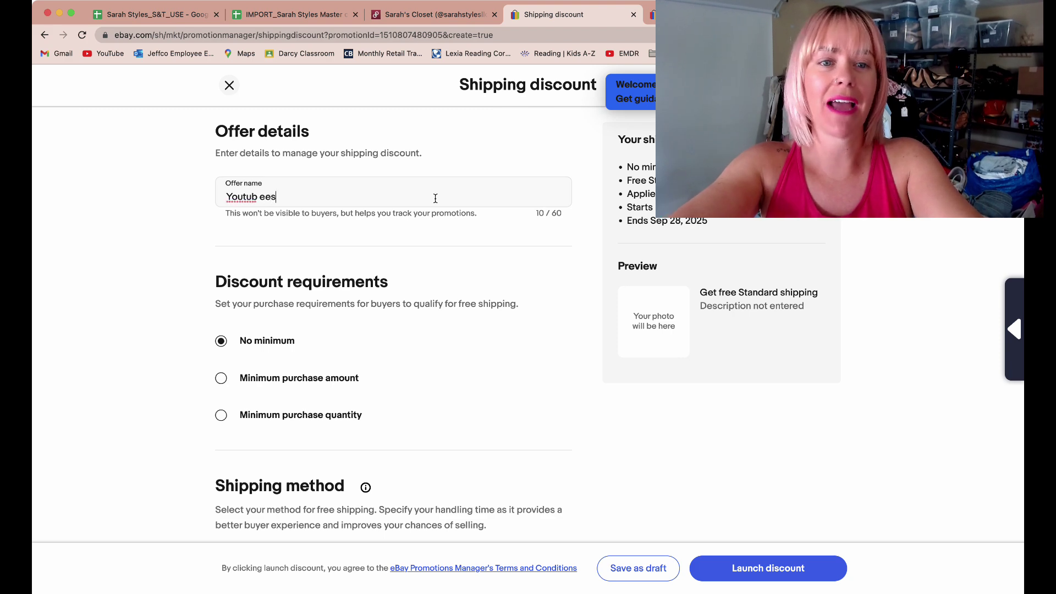
{"action": "key", "text": "BackSpace"}
{"action": "key", "text": "BackSpace"}
{"action": "key", "text": "BackSpace"}
{"action": "type", "text": "Test"}
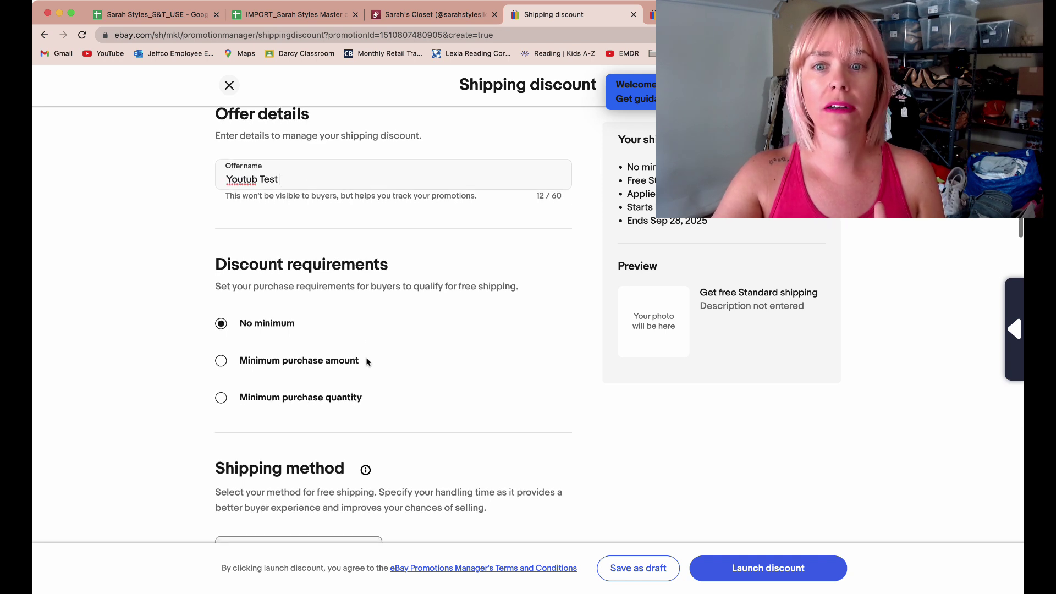
{"action": "scroll", "coordinate": [369, 362], "scroll_direction": "down", "scroll_amount": 3}
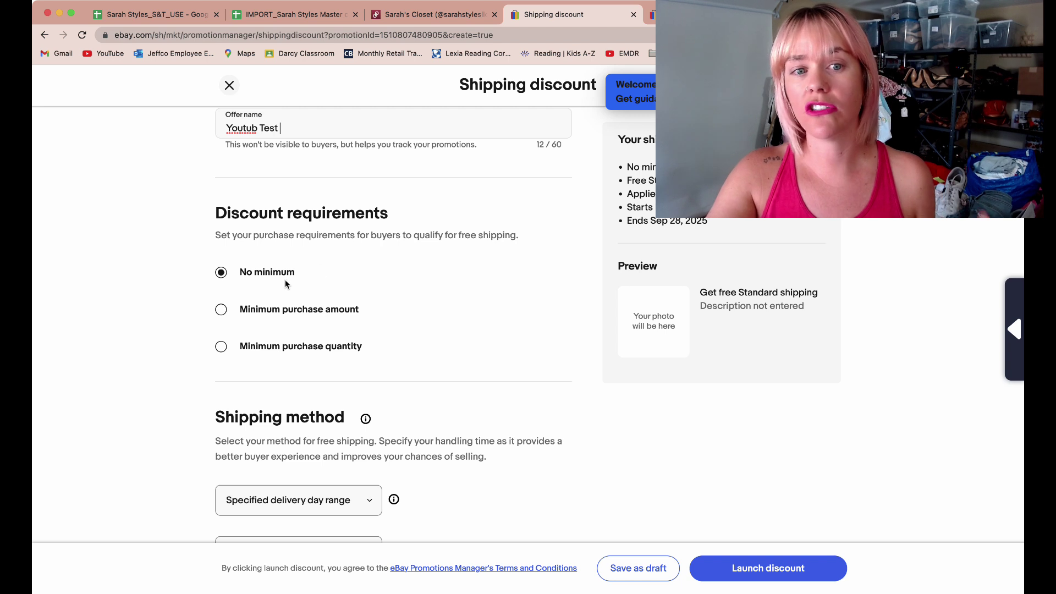
Set the discount requirement to a minimum purchase quantity of 2 items
{"action": "left_click", "coordinate": [222, 311]}
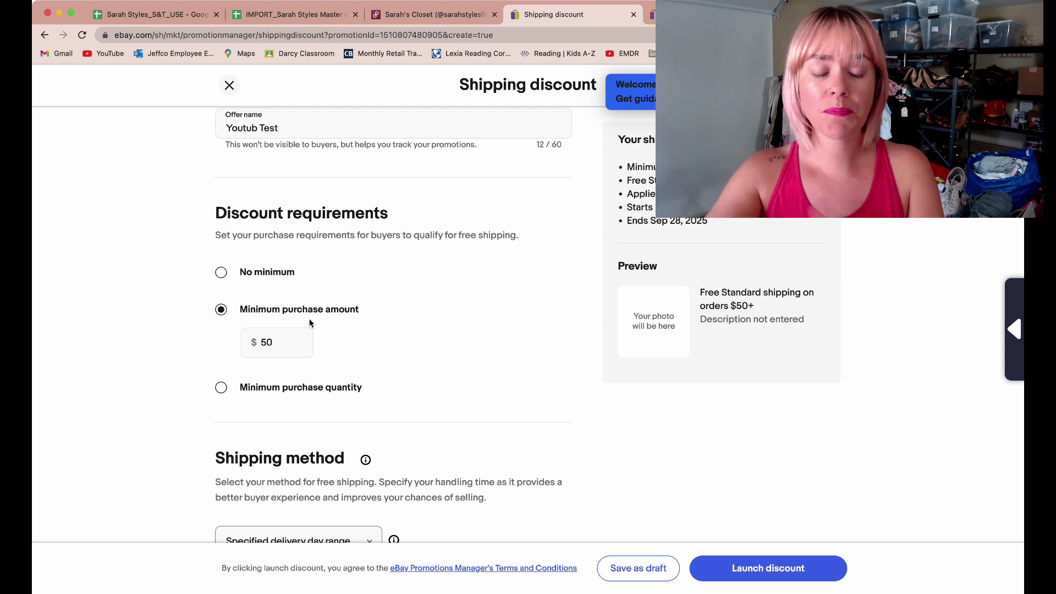
{"action": "left_click", "coordinate": [221, 389]}
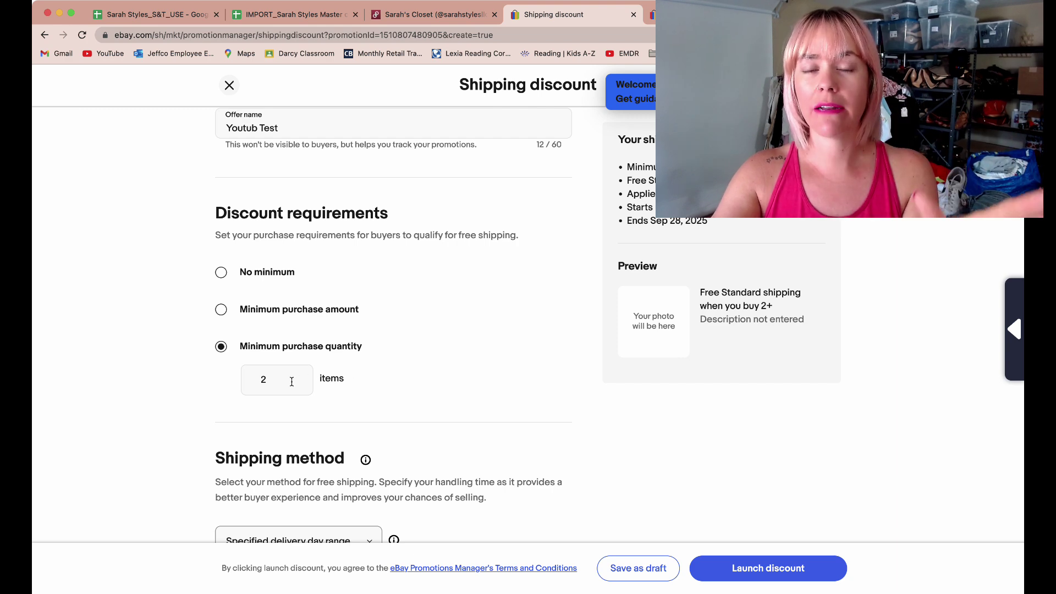
{"action": "scroll", "coordinate": [292, 382], "scroll_direction": "down", "scroll_amount": 3}
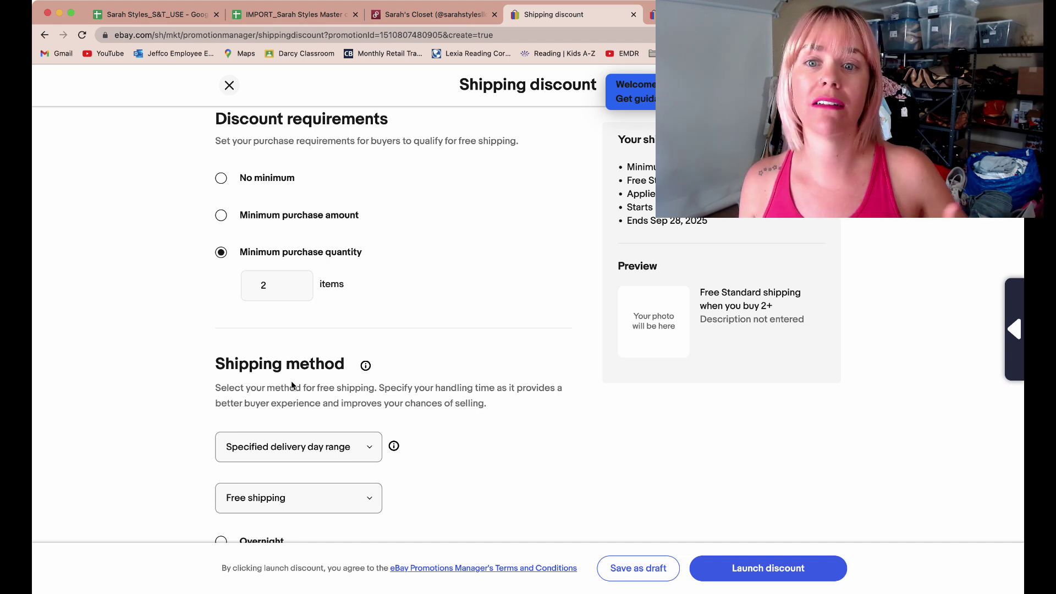
Choose Free shipping on Standard delivery (1-5 days + handling) for the discount
{"action": "scroll", "coordinate": [292, 386], "scroll_direction": "down", "scroll_amount": 2}
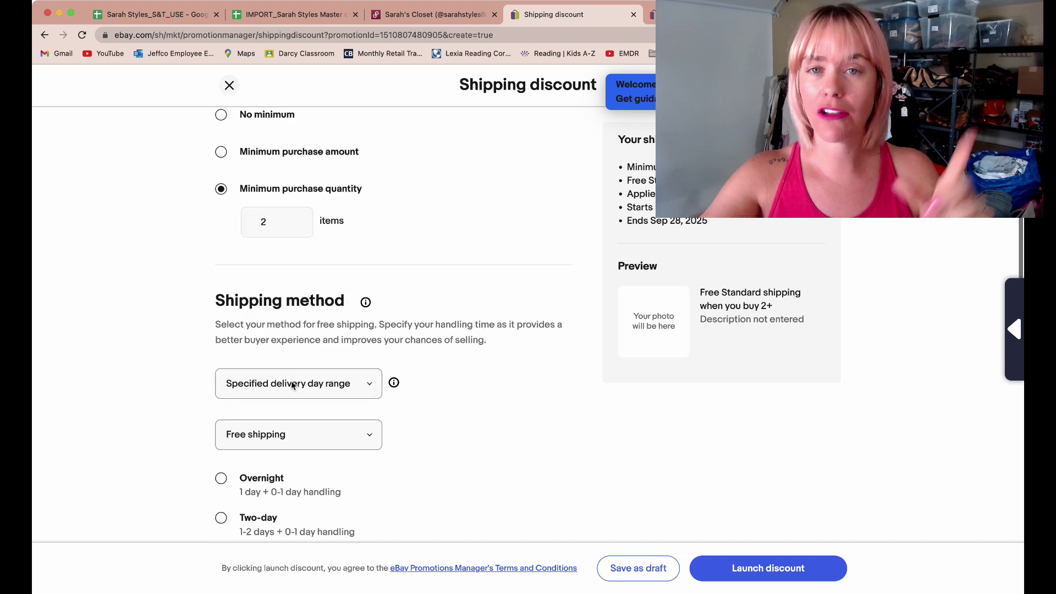
{"action": "scroll", "coordinate": [292, 385], "scroll_direction": "down", "scroll_amount": 2}
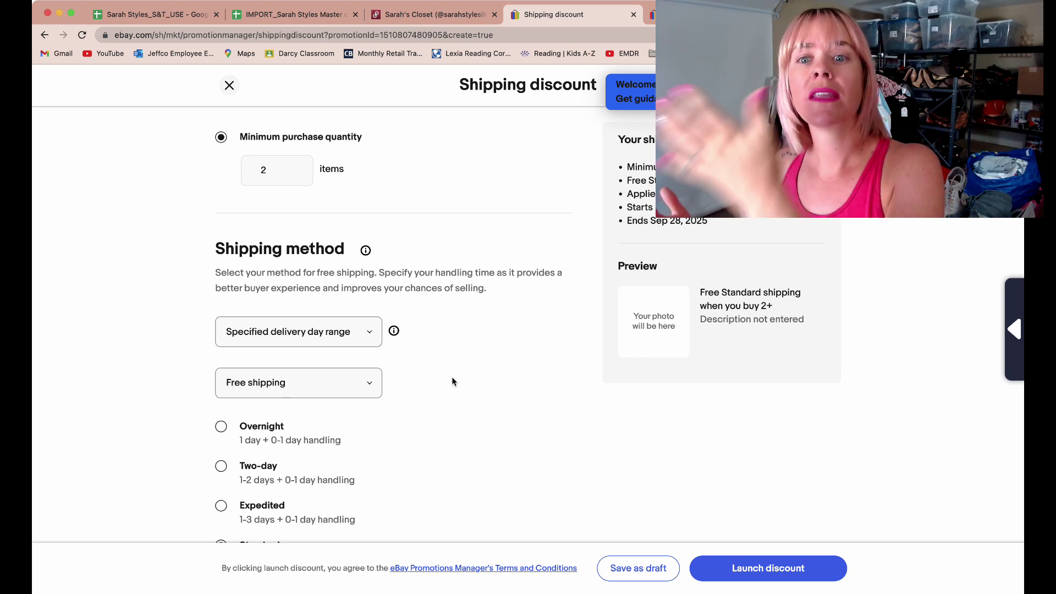
{"action": "left_click", "coordinate": [366, 332]}
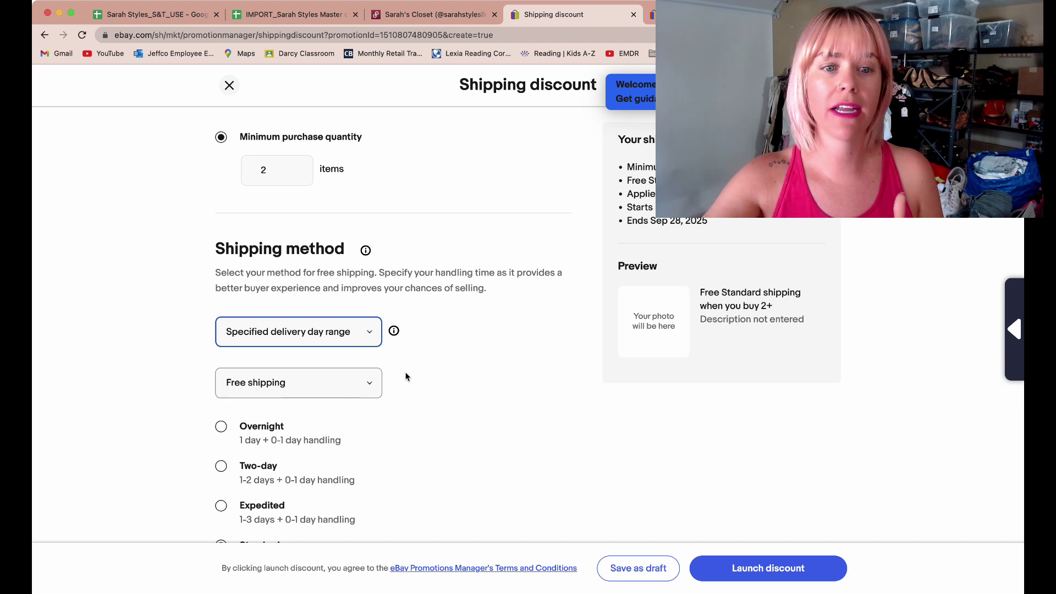
{"action": "left_click", "coordinate": [371, 381]}
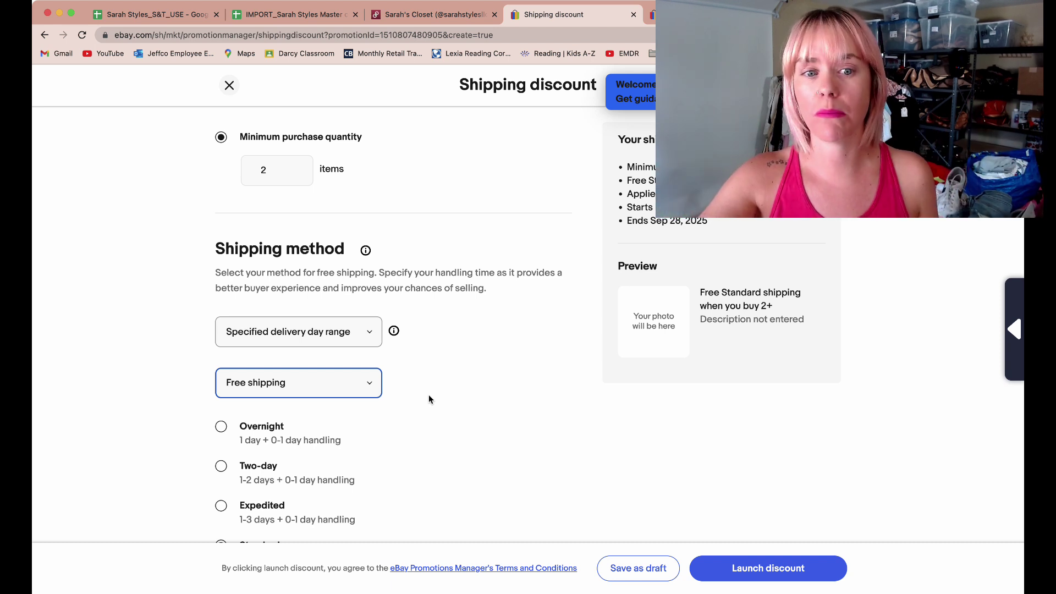
{"action": "scroll", "coordinate": [428, 394], "scroll_direction": "down", "scroll_amount": 2}
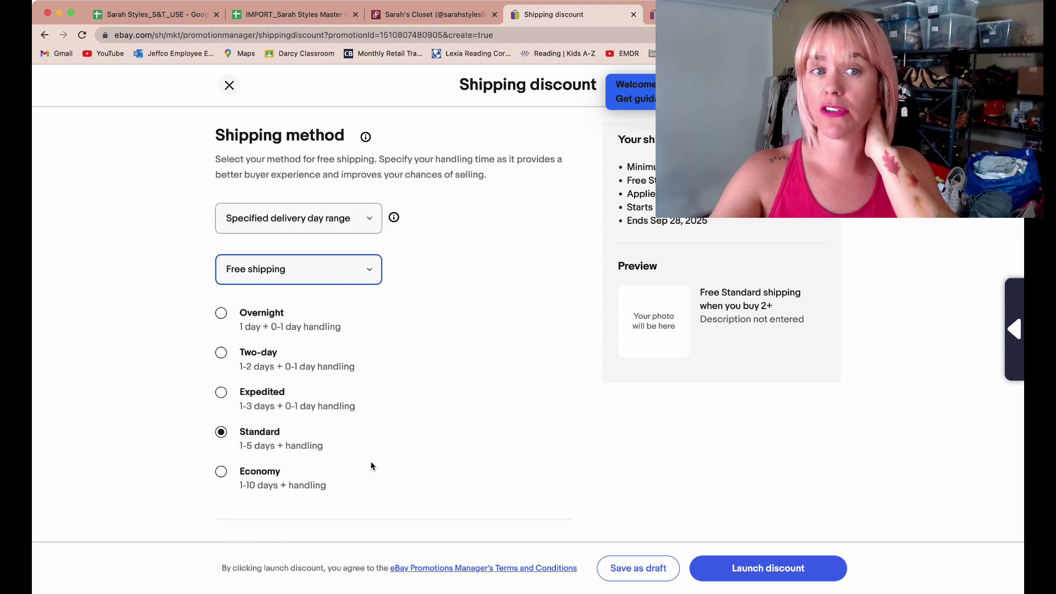
{"action": "scroll", "coordinate": [372, 466], "scroll_direction": "down", "scroll_amount": 1}
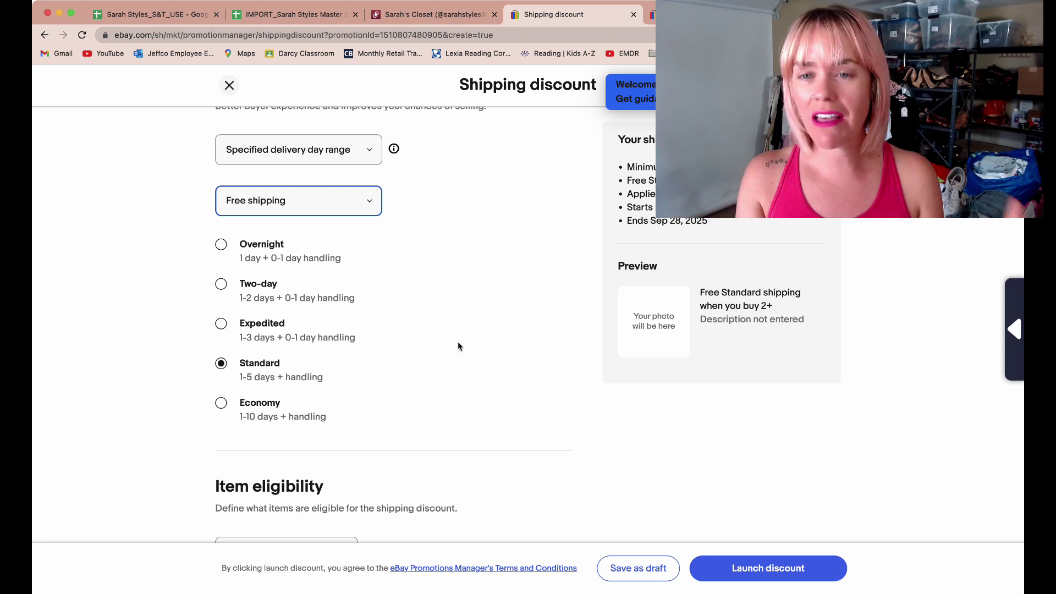
{"action": "scroll", "coordinate": [458, 343], "scroll_direction": "down", "scroll_amount": 2}
{"action": "scroll", "coordinate": [458, 346], "scroll_direction": "down", "scroll_amount": 5}
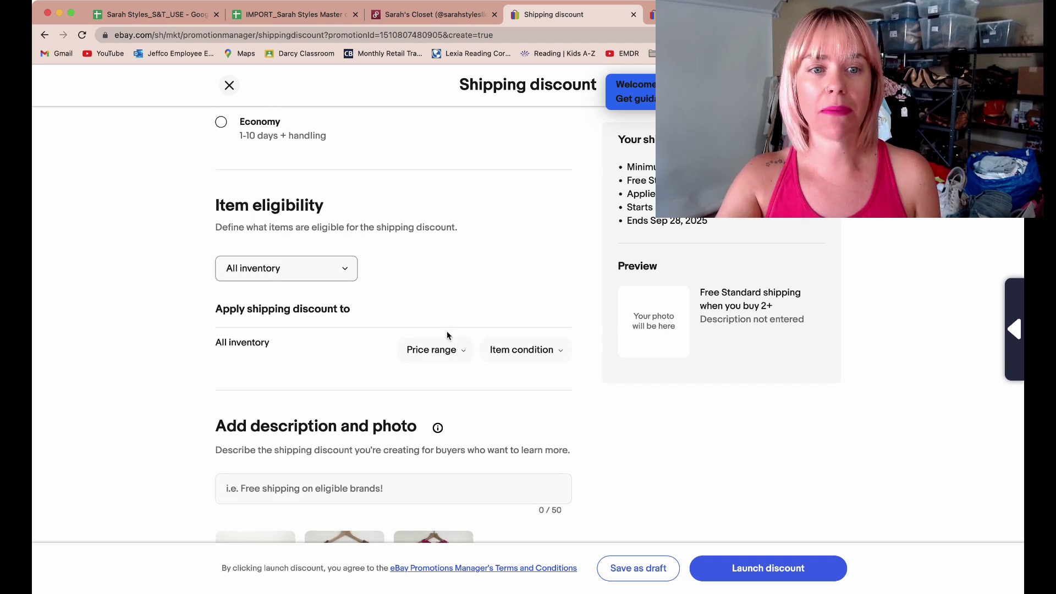
{"action": "left_click", "coordinate": [351, 259]}
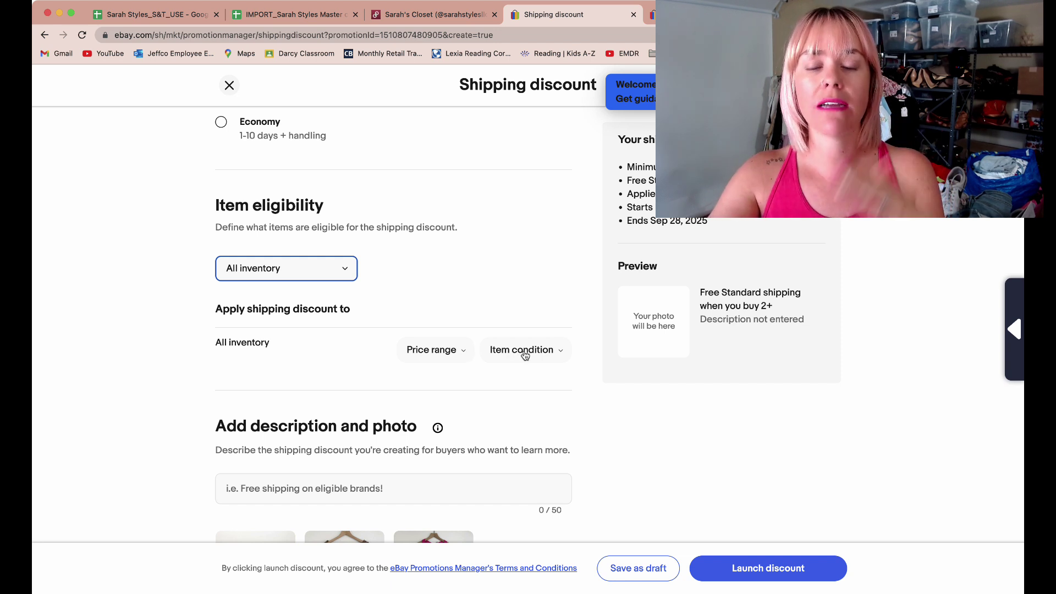
{"action": "scroll", "coordinate": [526, 356], "scroll_direction": "down", "scroll_amount": 1}
{"action": "scroll", "coordinate": [525, 356], "scroll_direction": "down", "scroll_amount": 3}
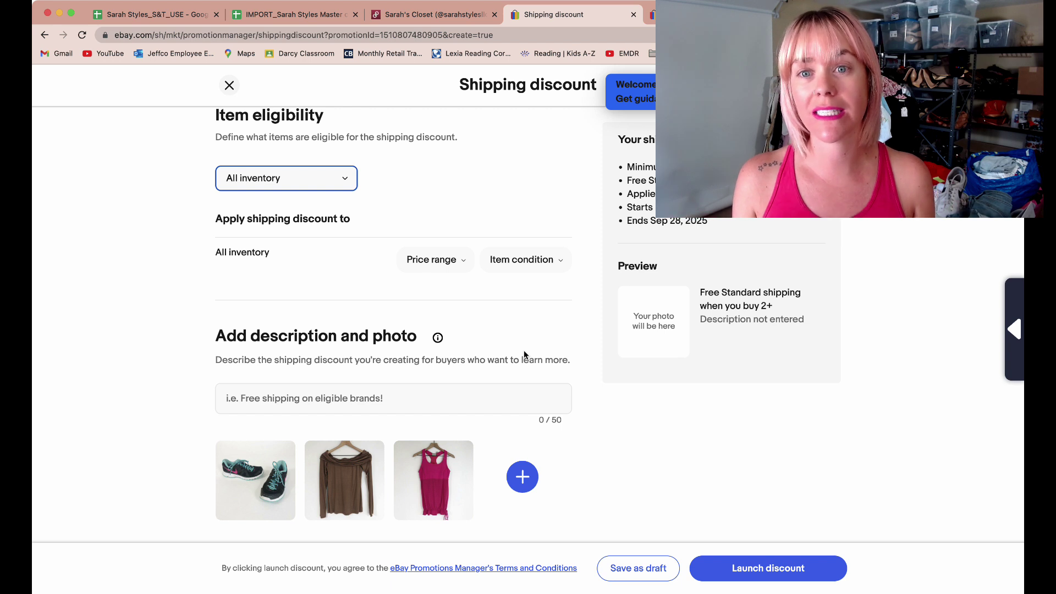
Enter the description 'Enjoy Free Shipping with 2 items or more!' and pick the sneakers photo
{"action": "left_click", "coordinate": [348, 400]}
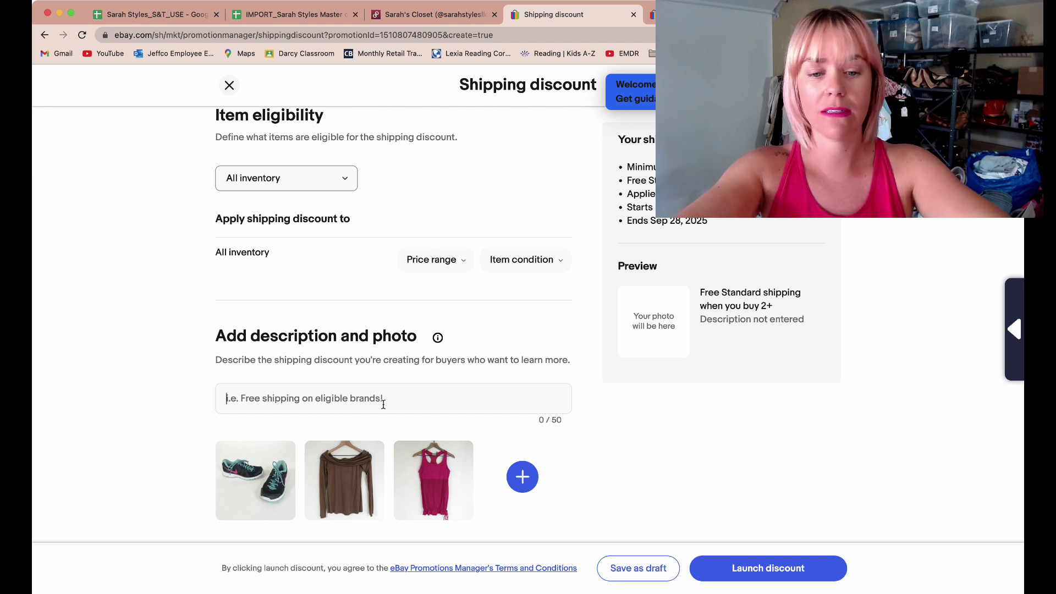
{"action": "type", "text": "Sav"}
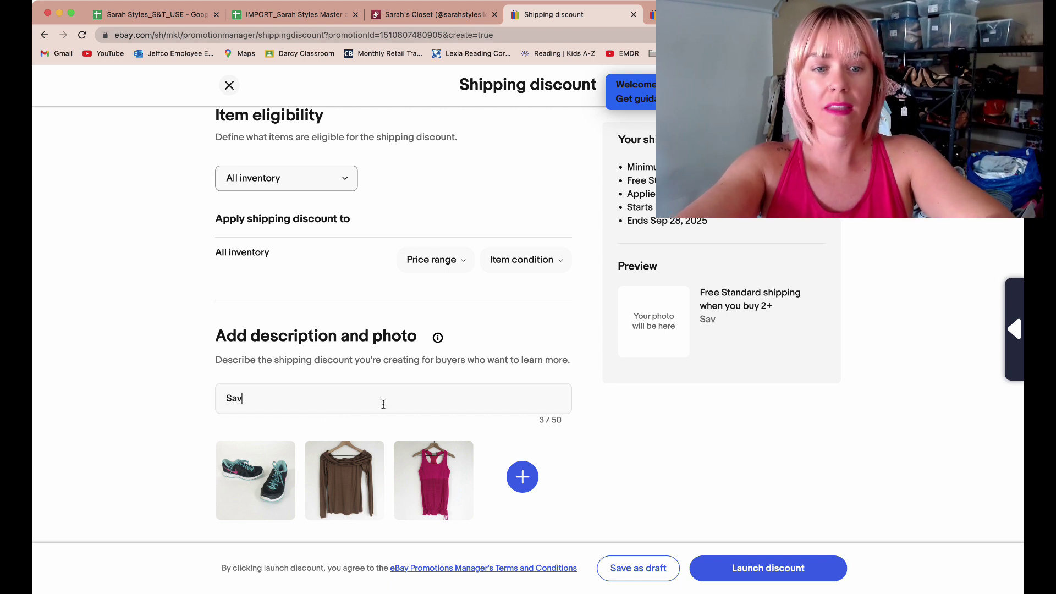
{"action": "type", "text": "e More"}
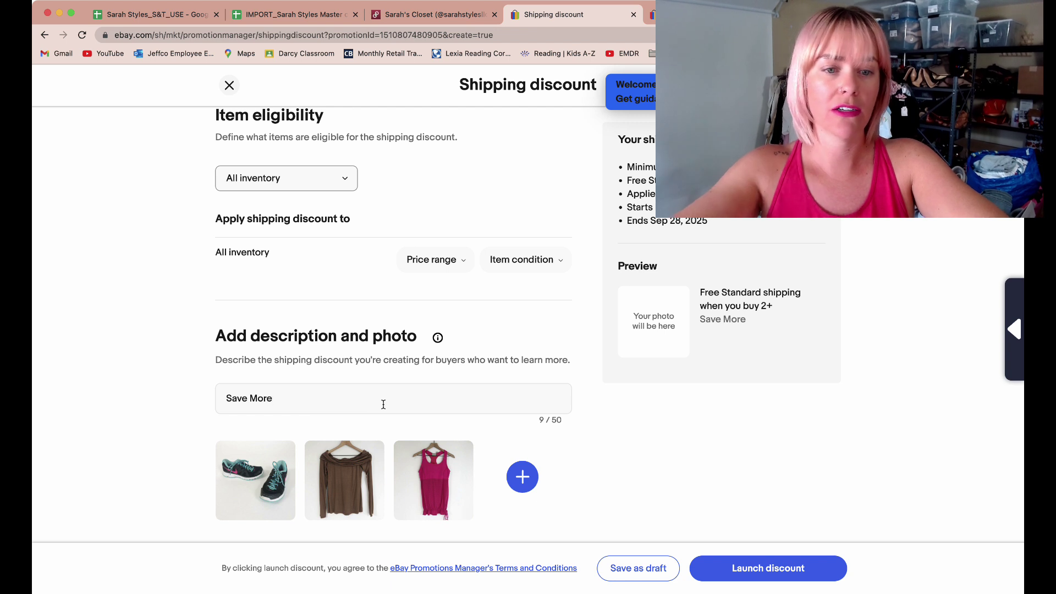
{"action": "key", "text": "BackSpace"}
{"action": "key", "text": "BackSpace"}
{"action": "key", "text": "BackSpace"}
{"action": "key", "text": "BackSpace"}
{"action": "key", "text": "BackSpace"}
{"action": "key", "text": "BackSpace"}
{"action": "key", "text": "BackSpace"}
{"action": "key", "text": "BackSpace"}
{"action": "key", "text": "BackSpace"}
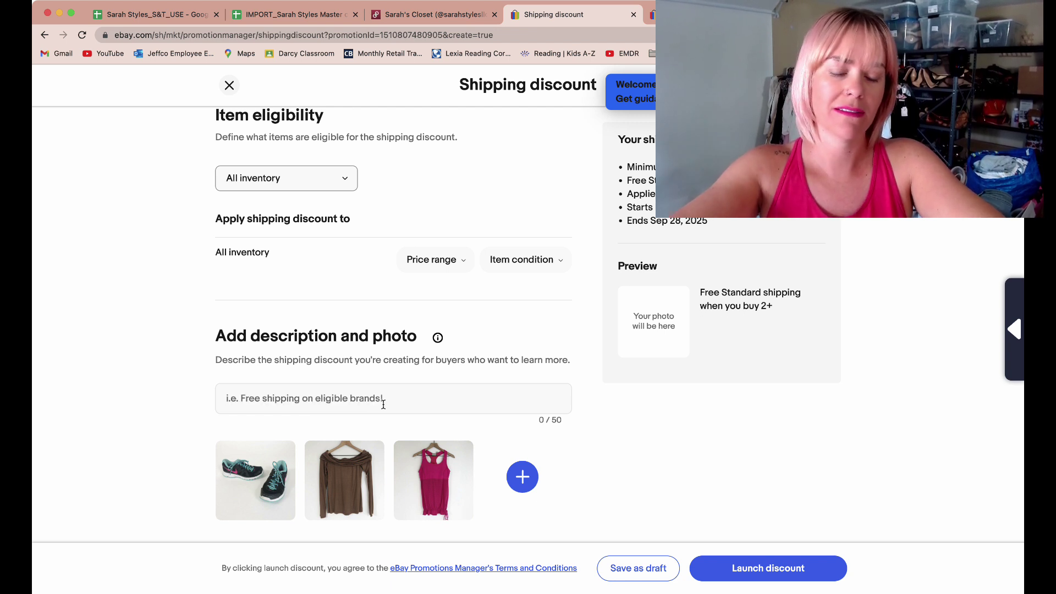
{"action": "type", "text": "En"}
{"action": "key", "text": "BackSpace"}
{"action": "type", "text": "n"}
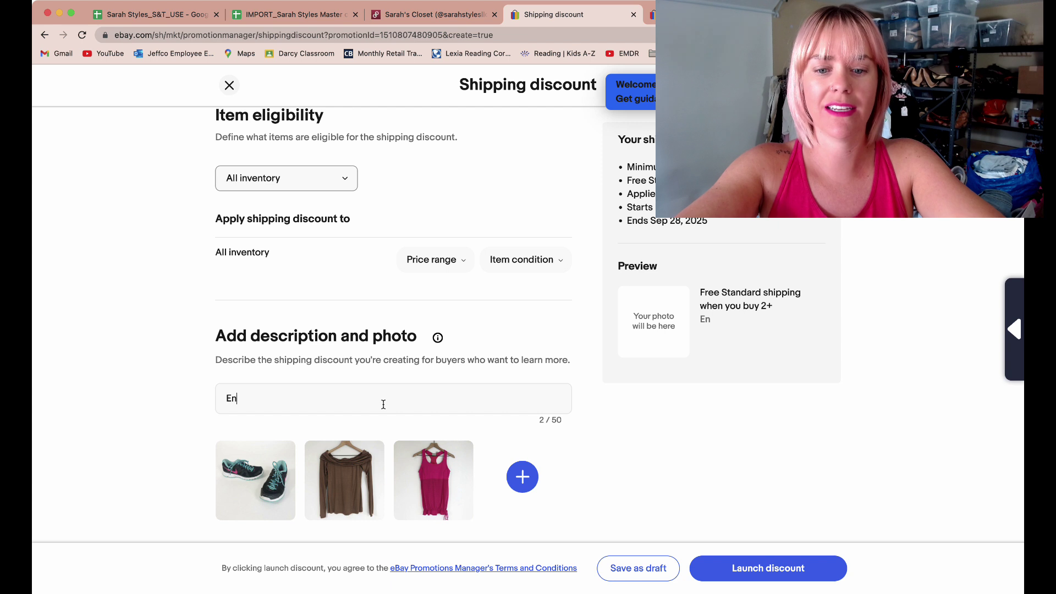
{"action": "type", "text": "joy Fr"}
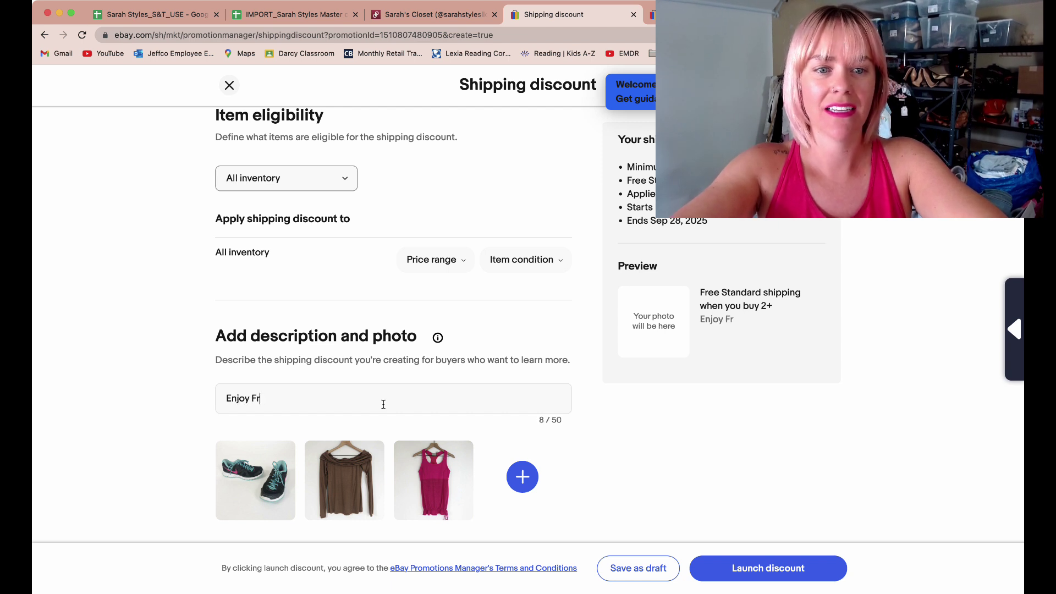
{"action": "type", "text": "ee Shipping "}
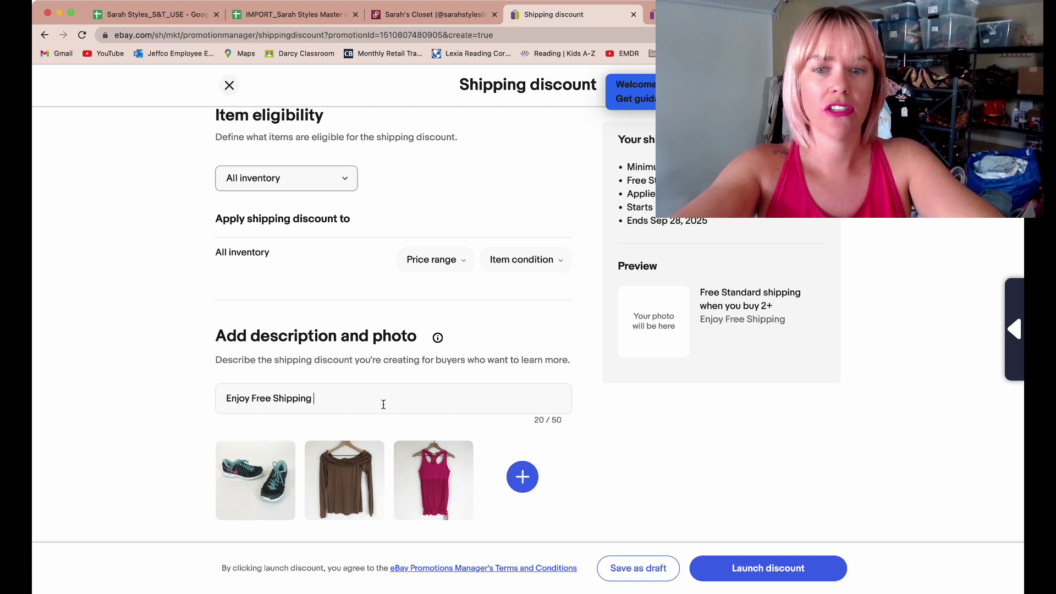
{"action": "type", "text": "wit h"}
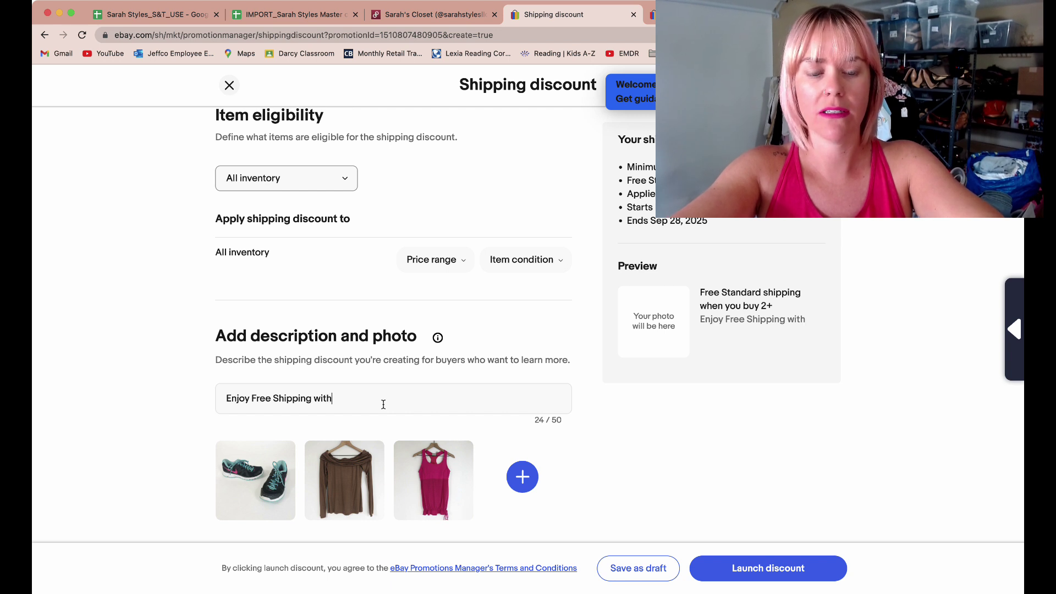
{"action": "type", "text": " 2 items or more!"}
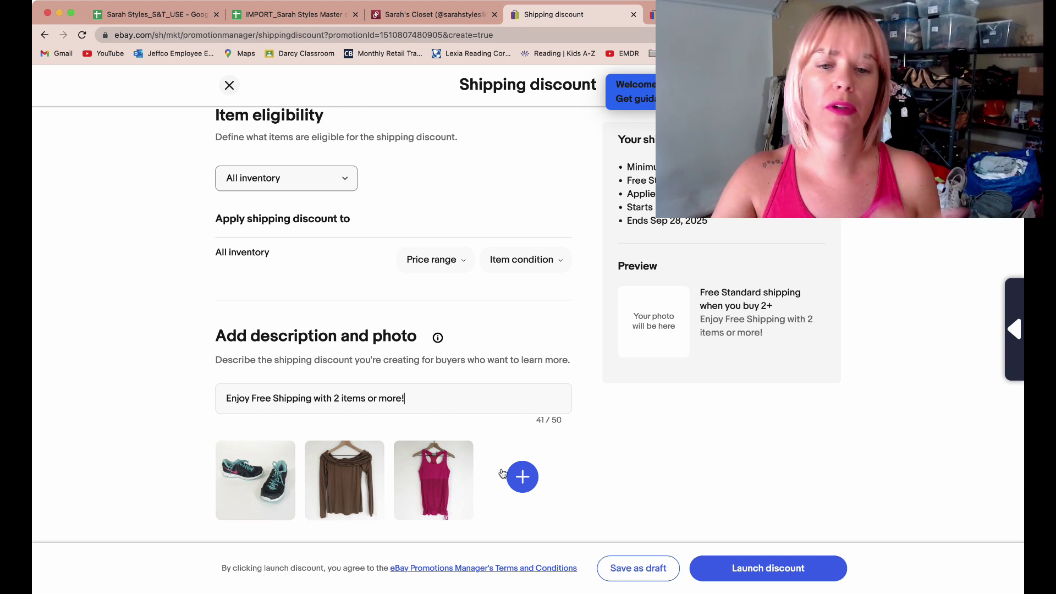
{"action": "left_click", "coordinate": [257, 490]}
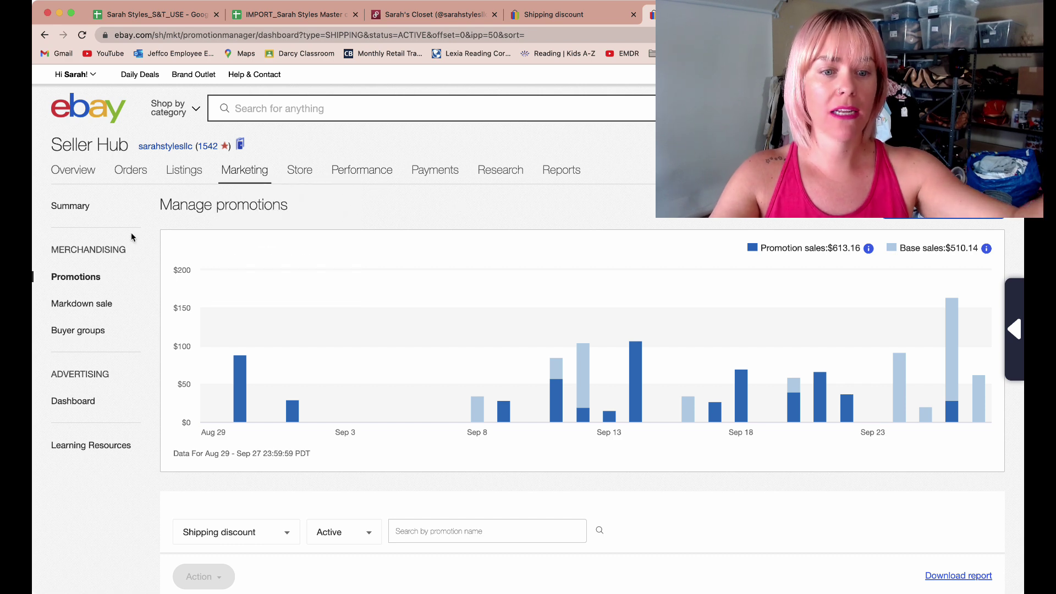
{"action": "scroll", "coordinate": [261, 504], "scroll_direction": "down", "scroll_amount": 1}
{"action": "scroll", "coordinate": [261, 504], "scroll_direction": "down", "scroll_amount": 3}
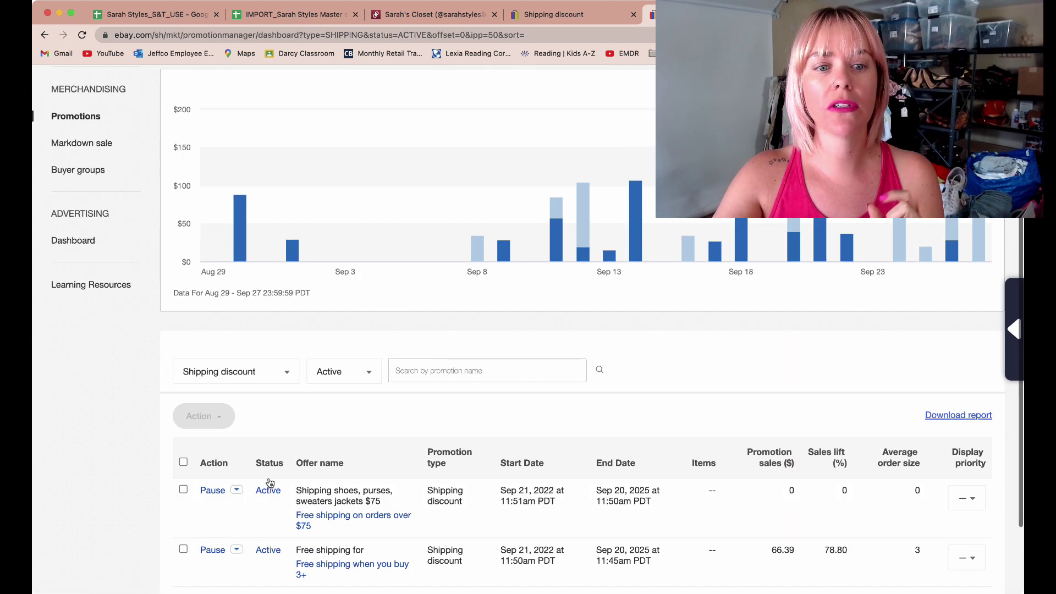
{"action": "left_click", "coordinate": [286, 375]}
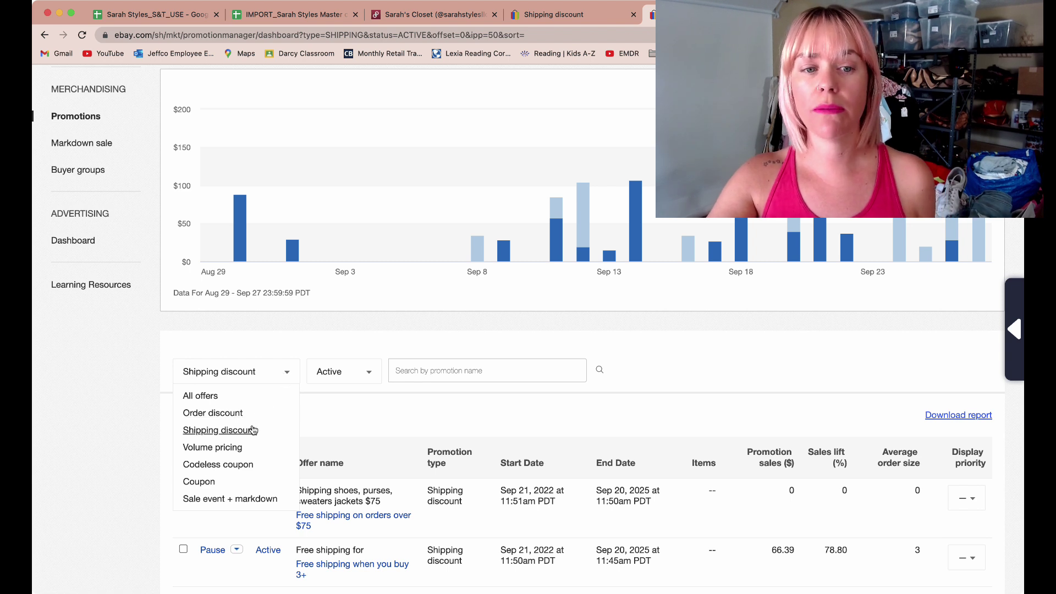
{"action": "left_click", "coordinate": [352, 401]}
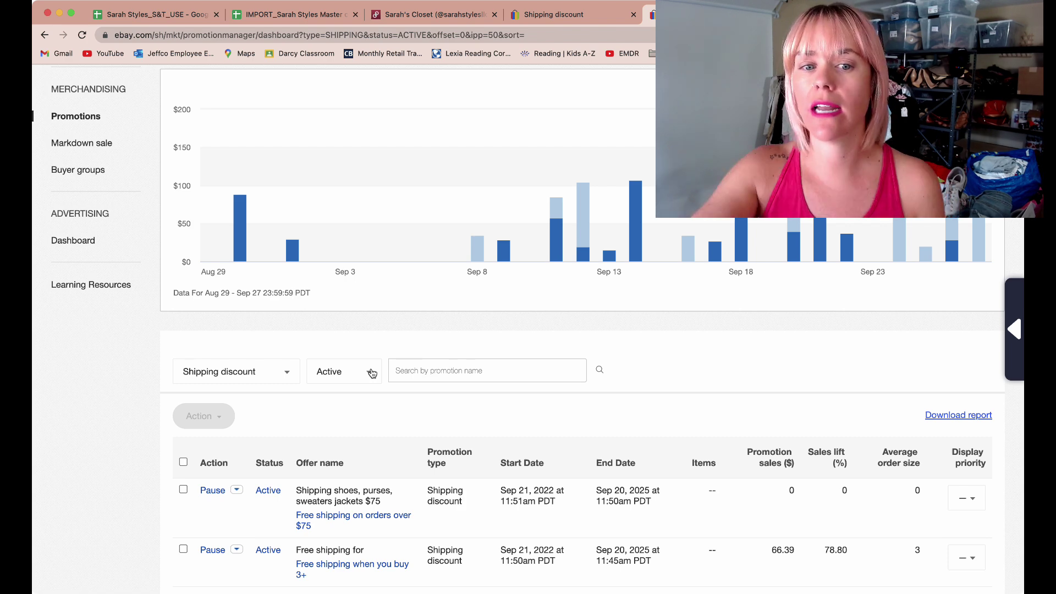
{"action": "scroll", "coordinate": [468, 368], "scroll_direction": "down", "scroll_amount": 2}
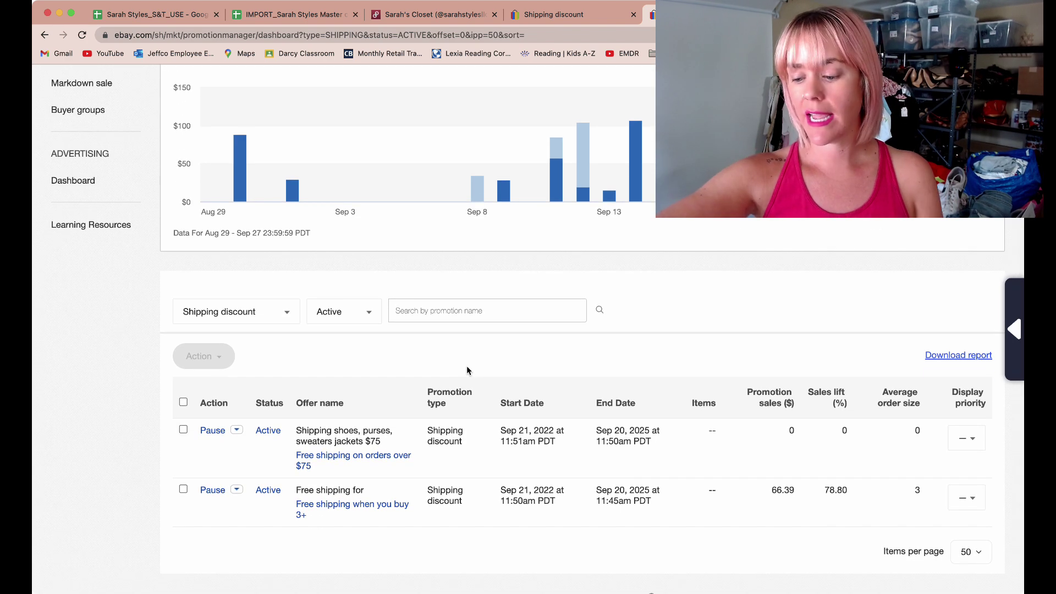